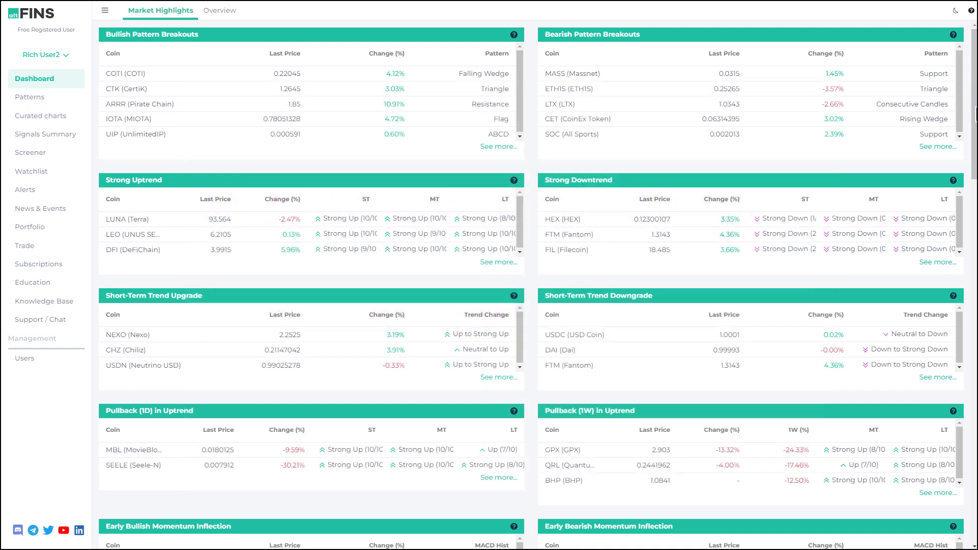
Step: Scroll down to the Fresh Bullish Crossover (EMA 12/50) list of USDC, AVAX and DASH, and highlight its title
scroll(974, 150, down, 4)
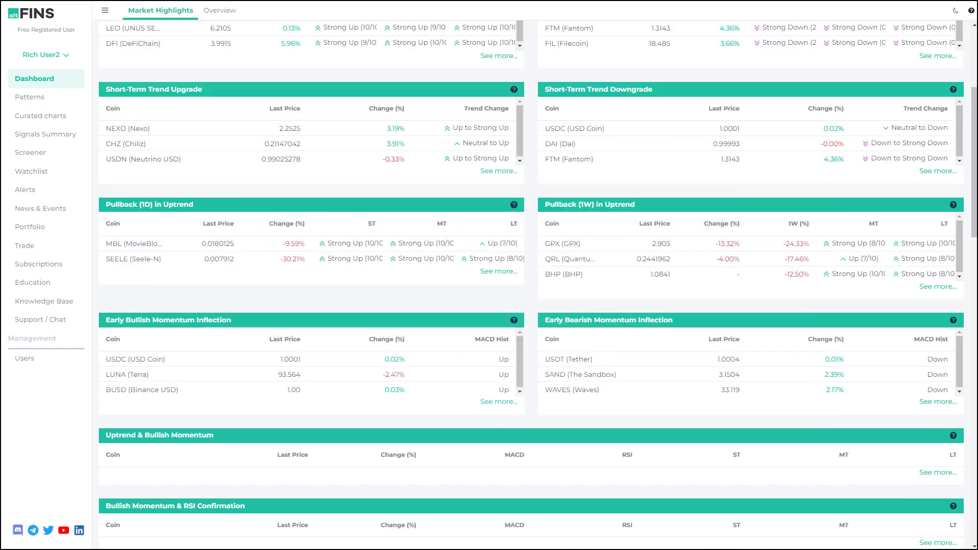
scroll(975, 250, down, 10)
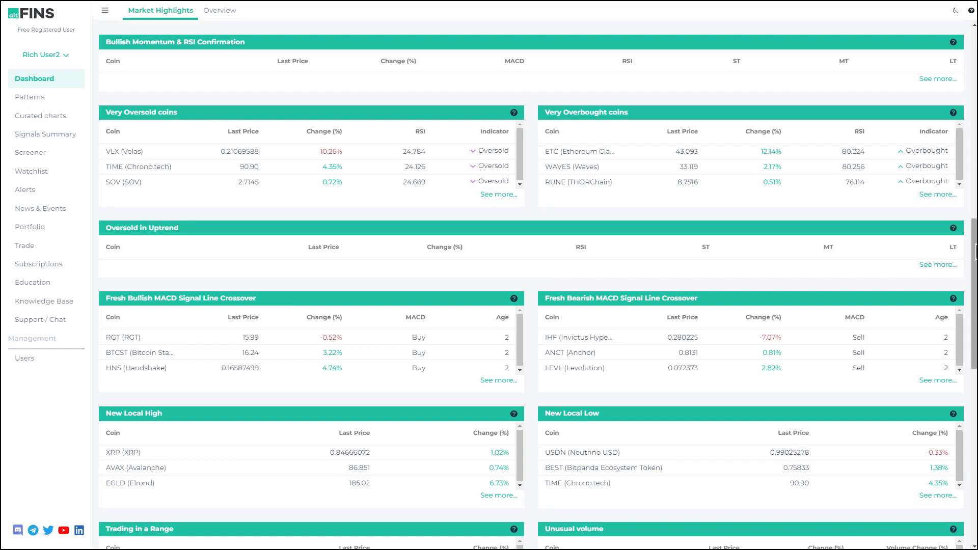
scroll(976, 285, down, 3)
drag(975, 290, 962, 393)
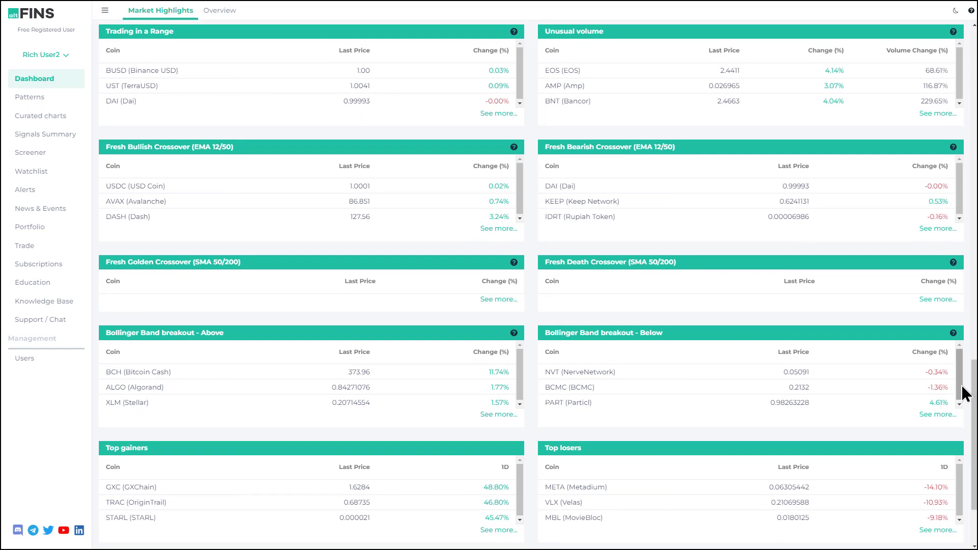
drag(105, 146, 240, 146)
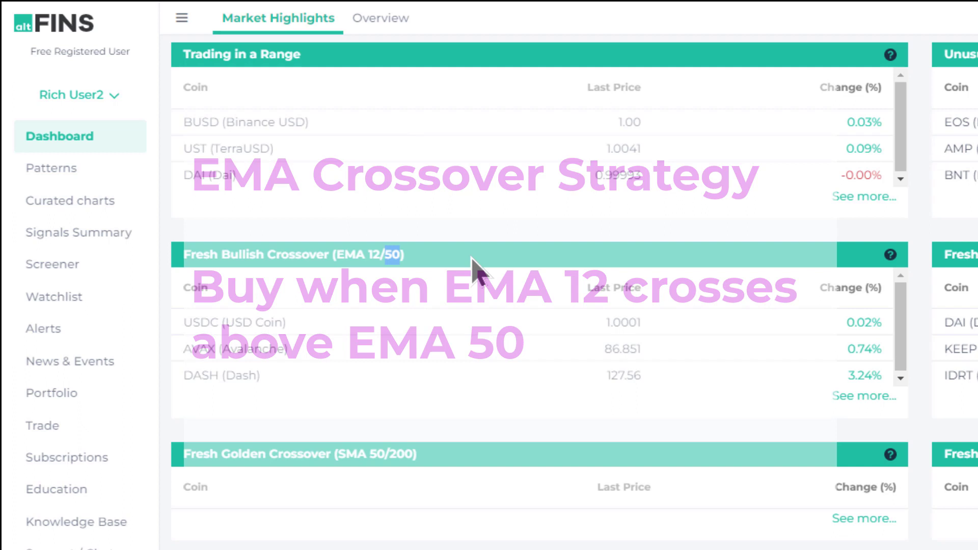
drag(364, 254, 381, 257)
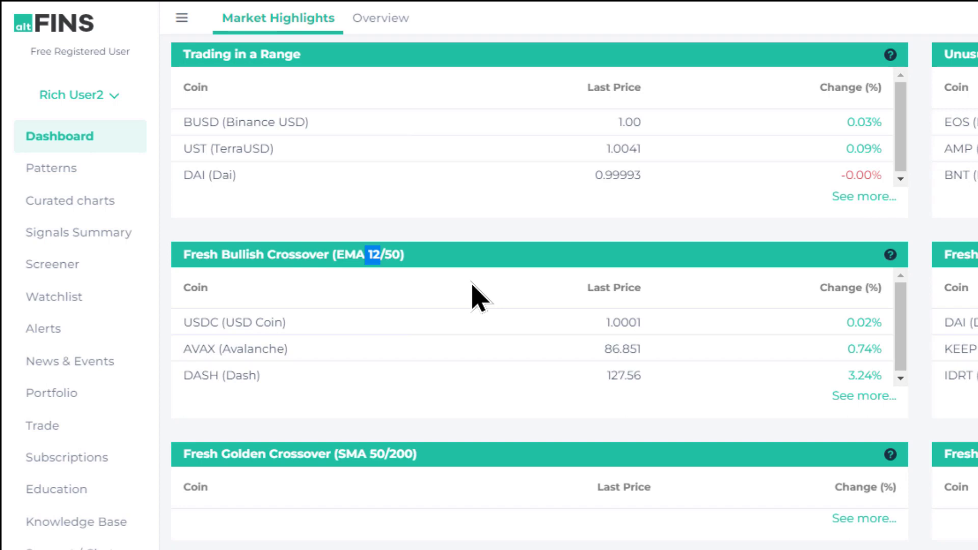
drag(386, 252, 402, 253)
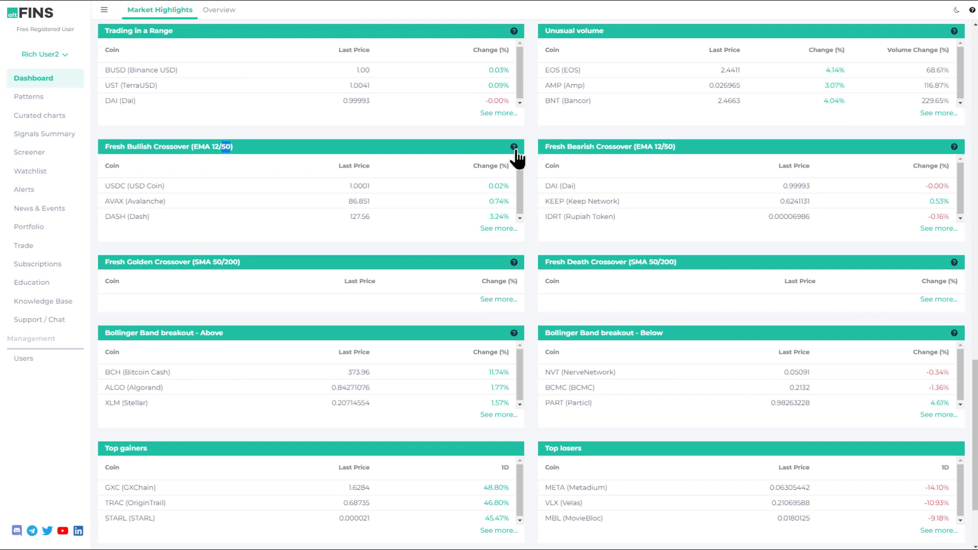
Step: Open the Fresh Bullish Crossover explanation with the sidebar collapsed, and highlight its three trading rules
click(514, 148)
click(105, 9)
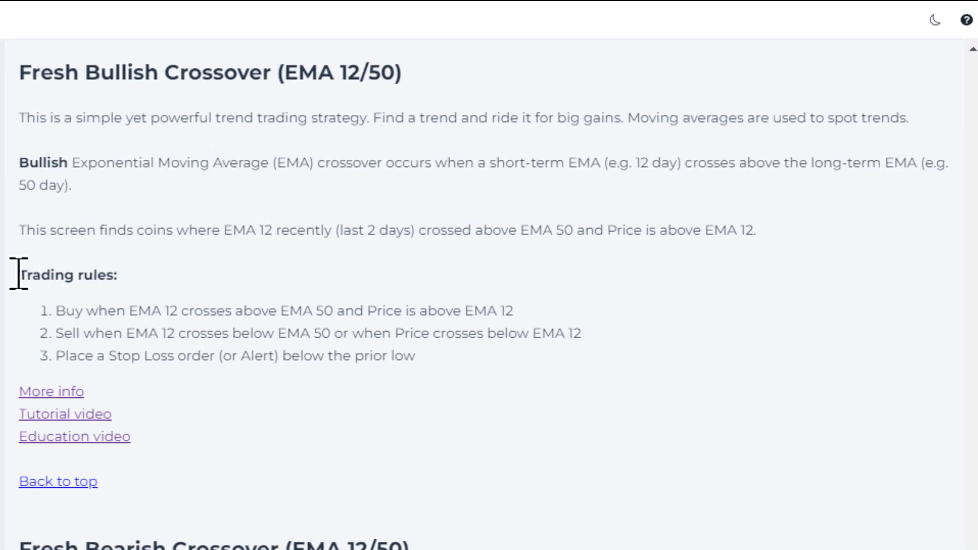
drag(18, 274, 430, 360)
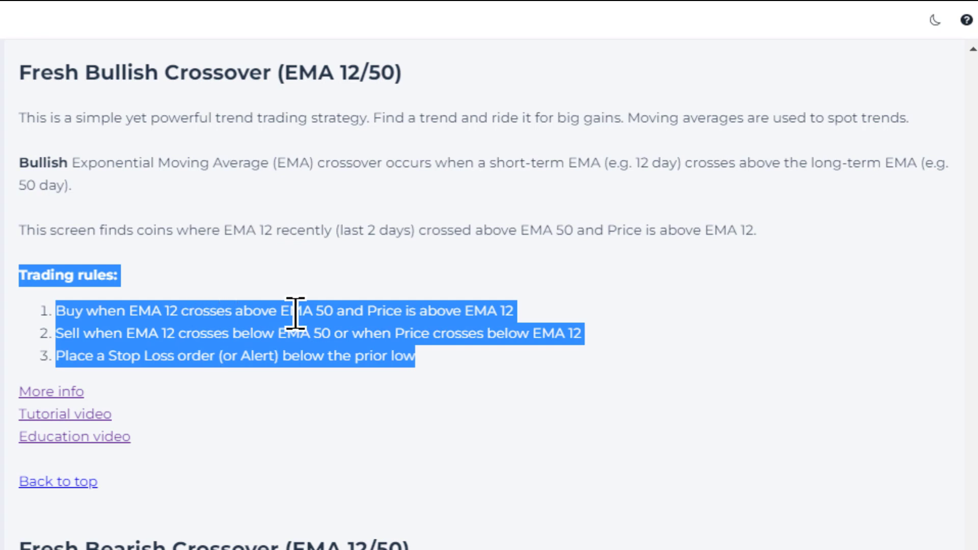
Step: Highlight only the sell rule for EMA 12 crossing below EMA 50, then clear it
click(345, 288)
drag(58, 332, 331, 326)
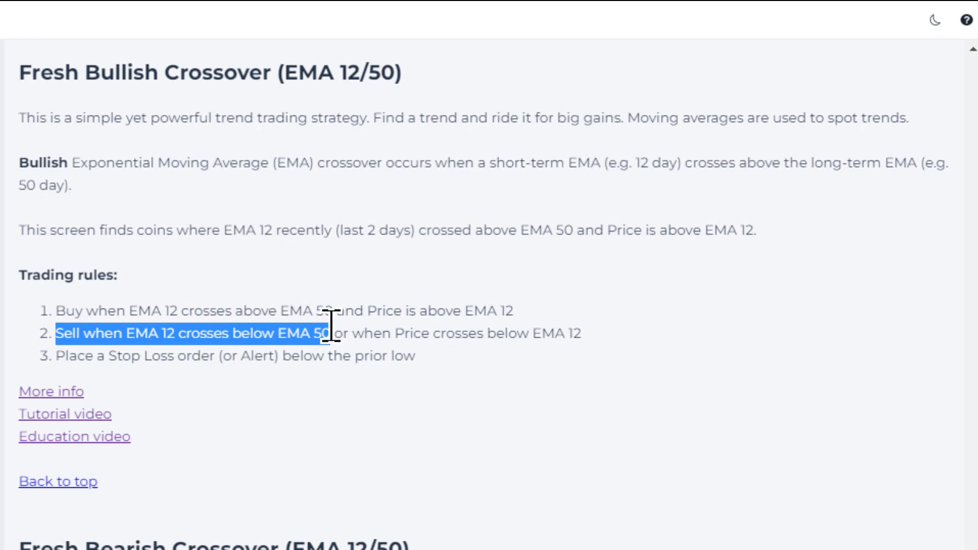
click(451, 370)
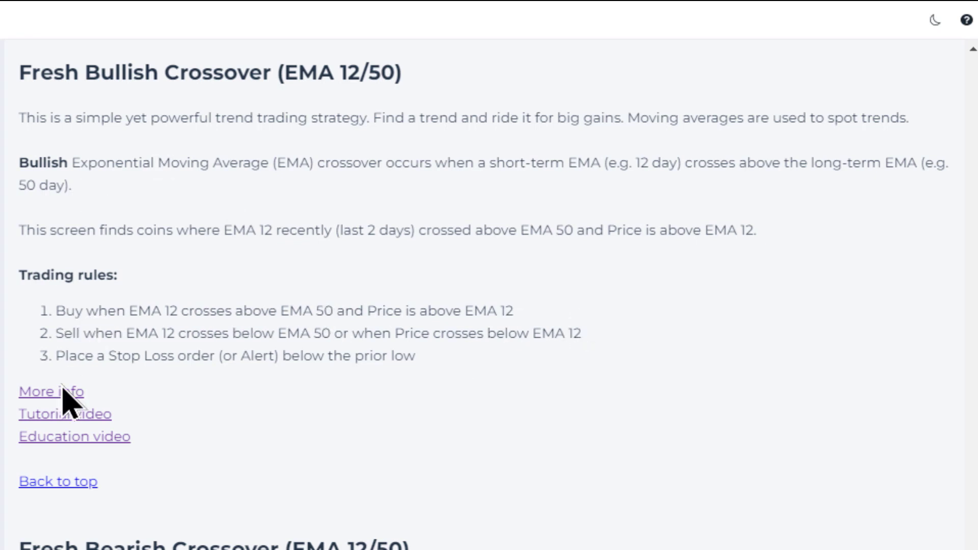
Step: Close the explanation, open the full crossover screener via See more..., and highlight its EMA 12/50 filter
click(972, 11)
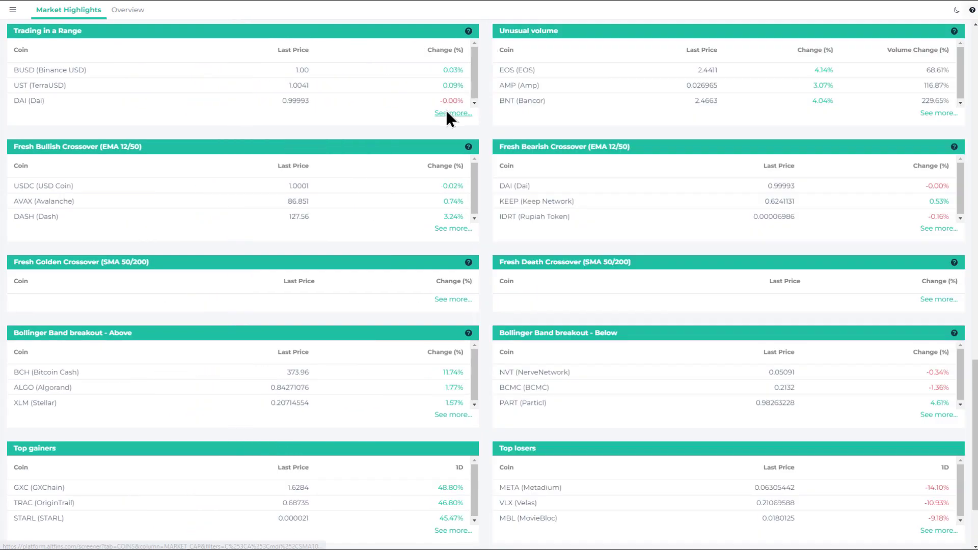
click(453, 229)
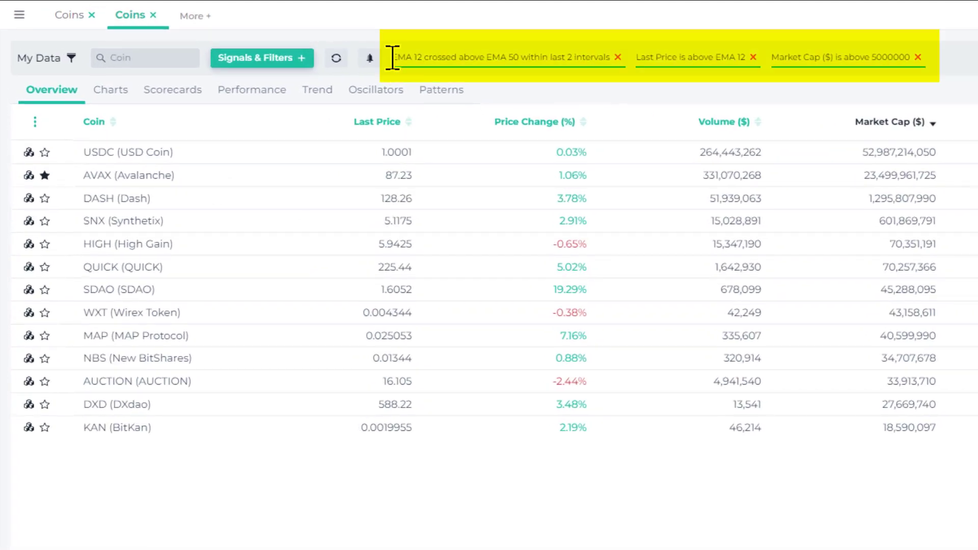
drag(392, 58, 612, 57)
click(575, 85)
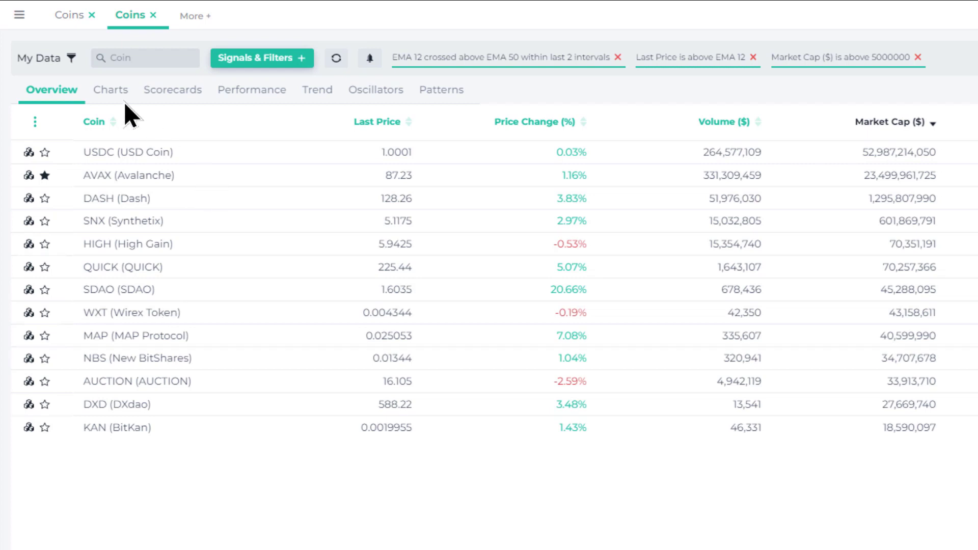
Step: Show the screened coins as price charts, check the chart styles, and scroll the grid to SNX
click(110, 92)
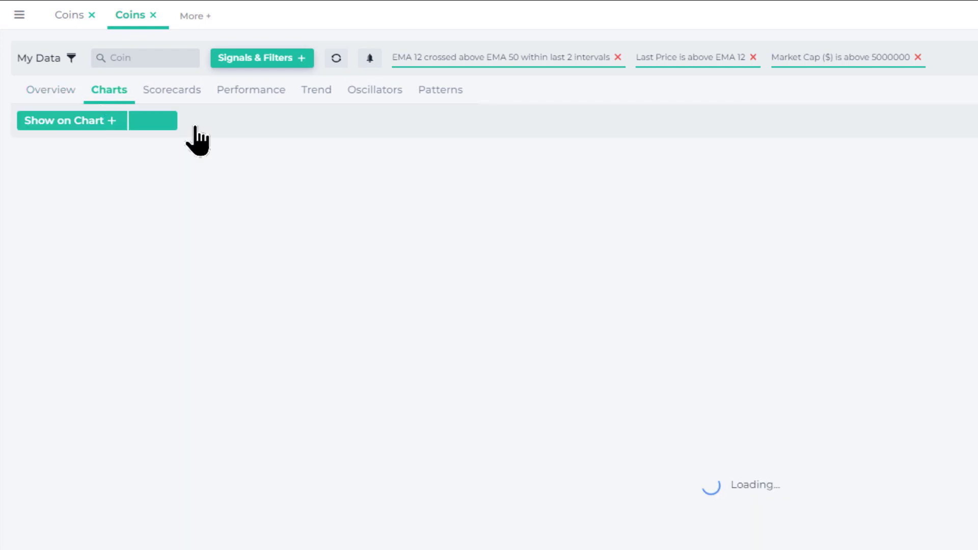
click(166, 133)
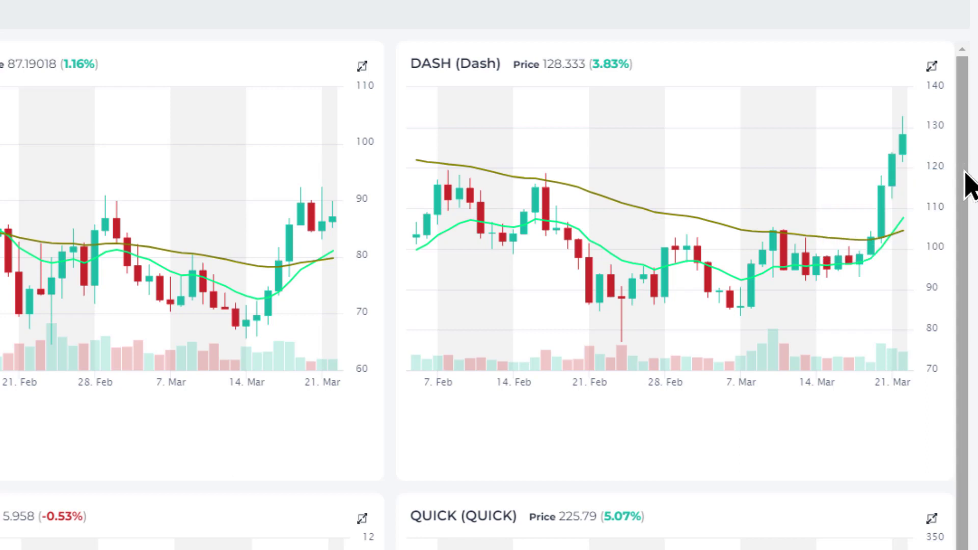
drag(968, 183, 959, 441)
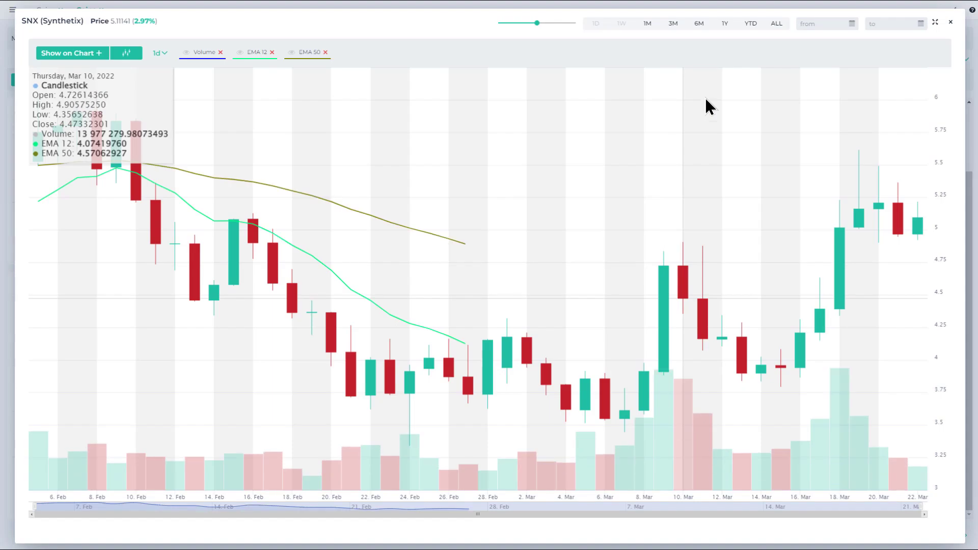
Step: Set the SNX chart to a six-month range and review its chart style options
click(675, 25)
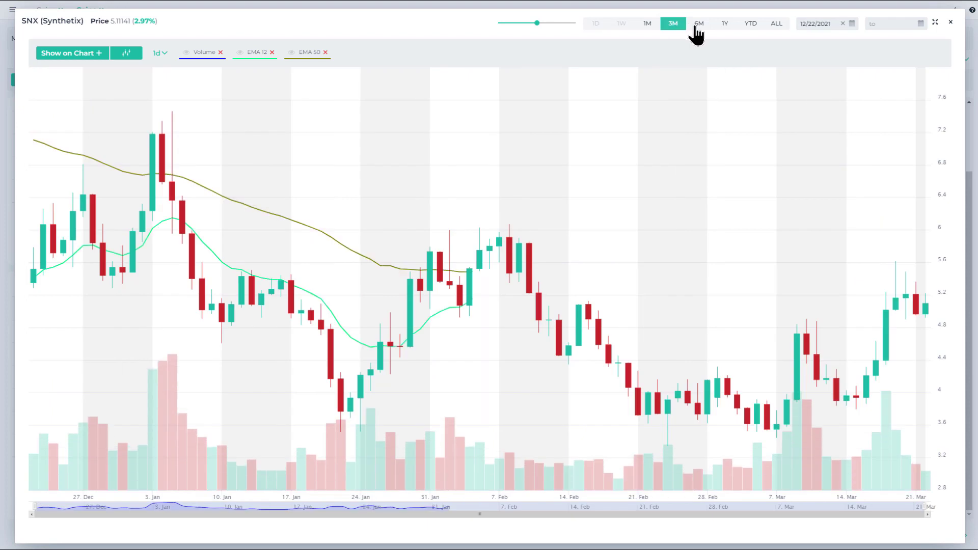
click(696, 27)
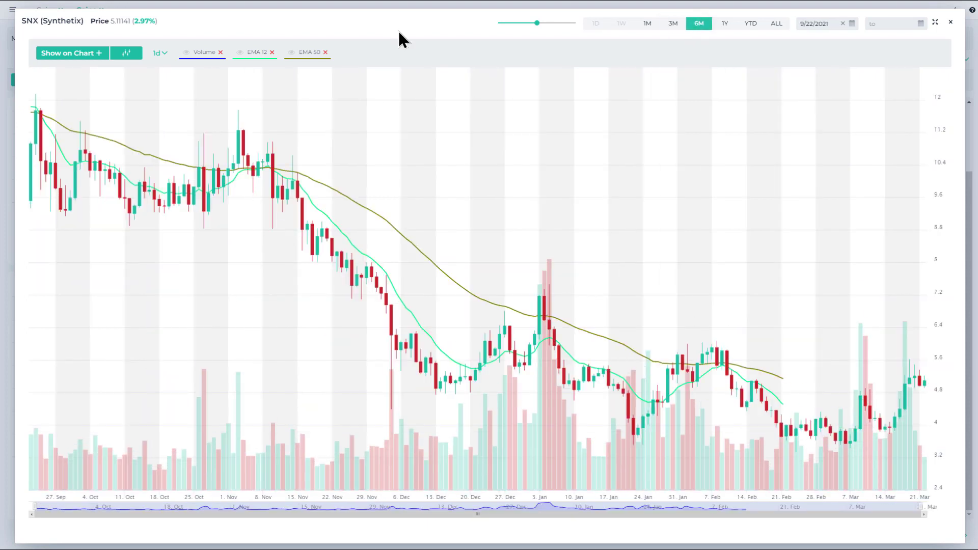
click(124, 60)
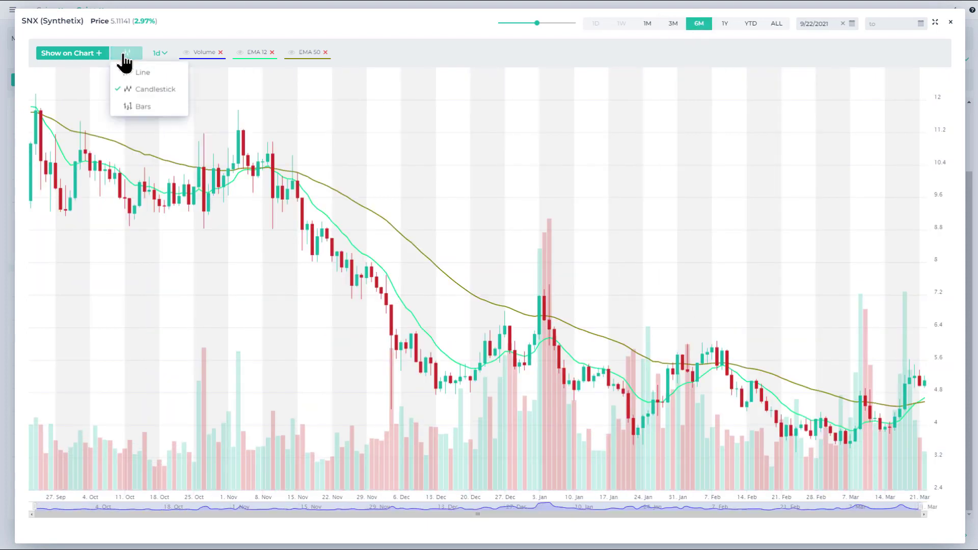
Step: Add RSI 14 and MACD panes from the Show on Chart leading indicators
click(81, 56)
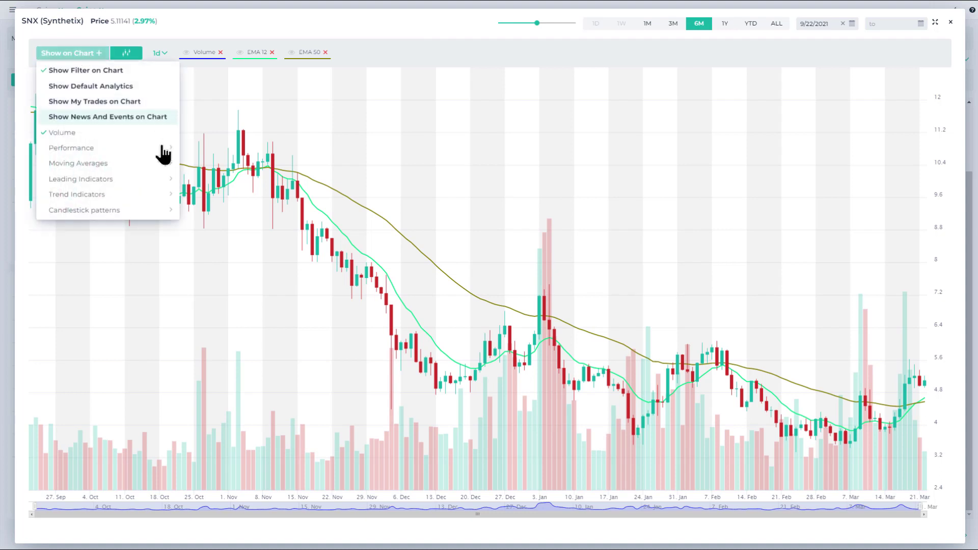
mouse_move(155, 185)
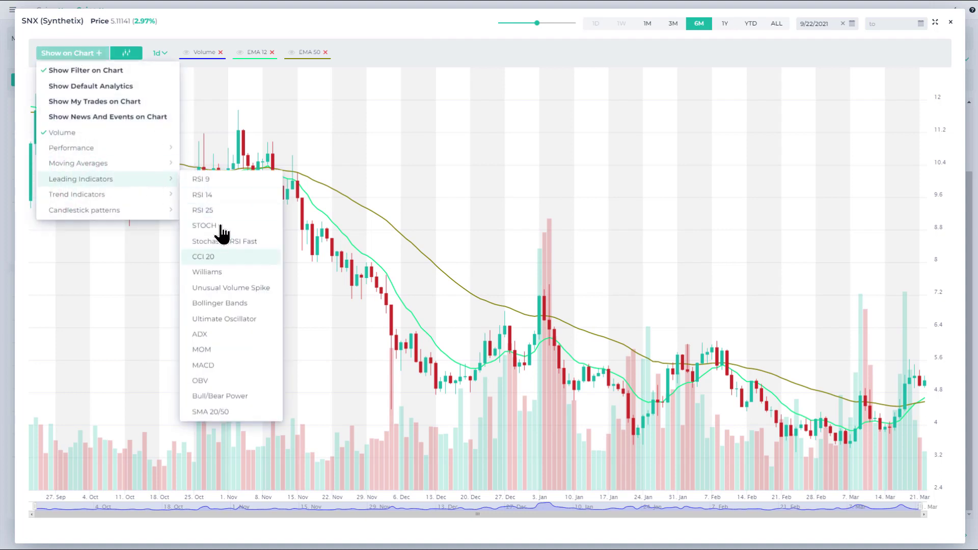
click(218, 196)
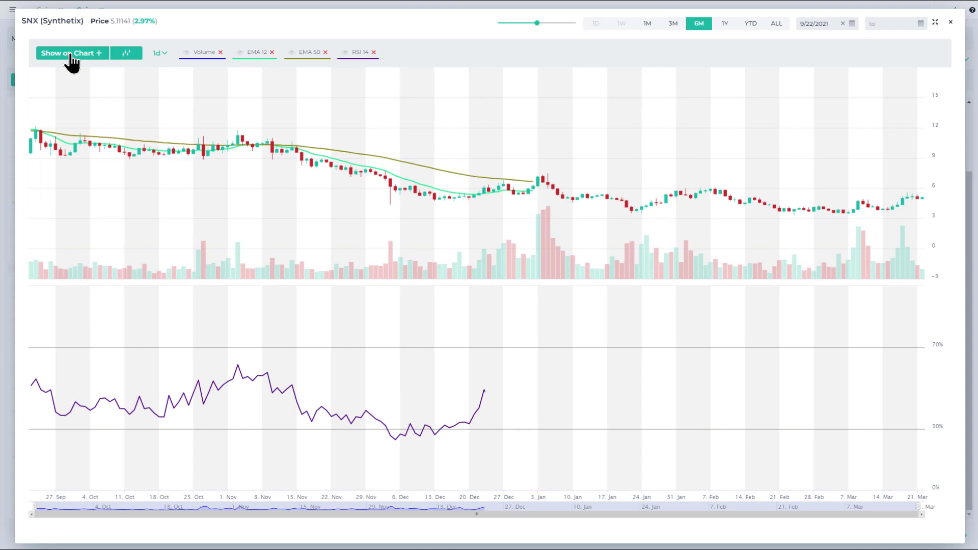
click(71, 58)
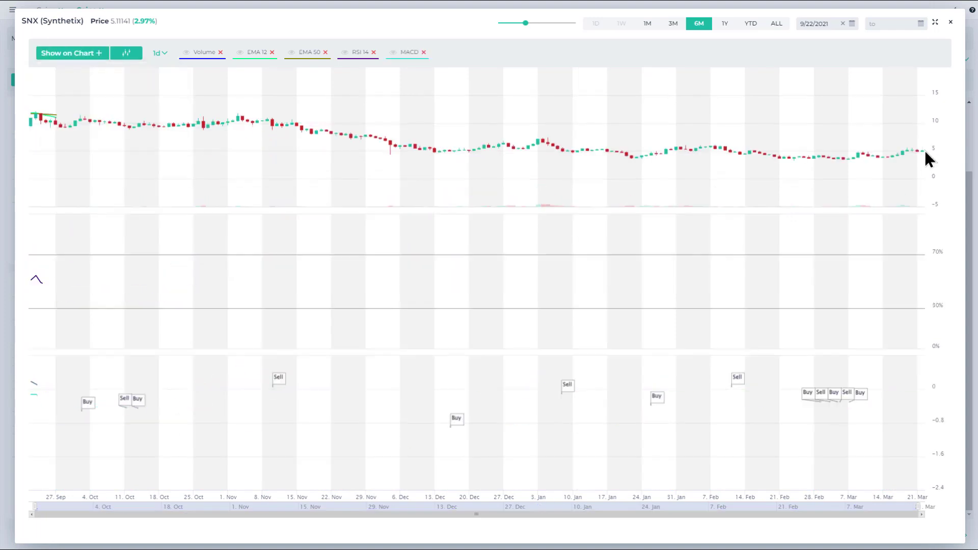
click(540, 23)
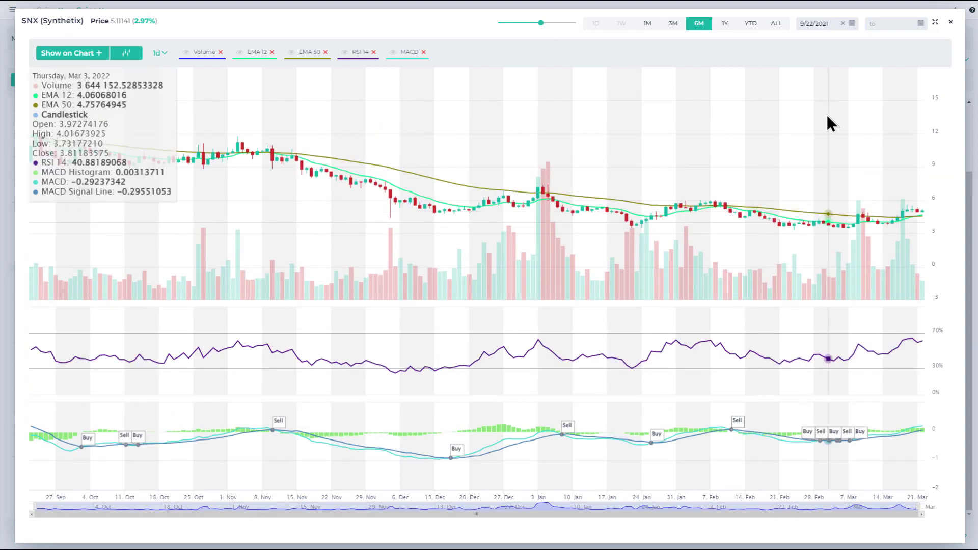
Step: Read the SNX candle values where EMA 12 recrosses EMA 50 in mid-March
mouse_move(913, 217)
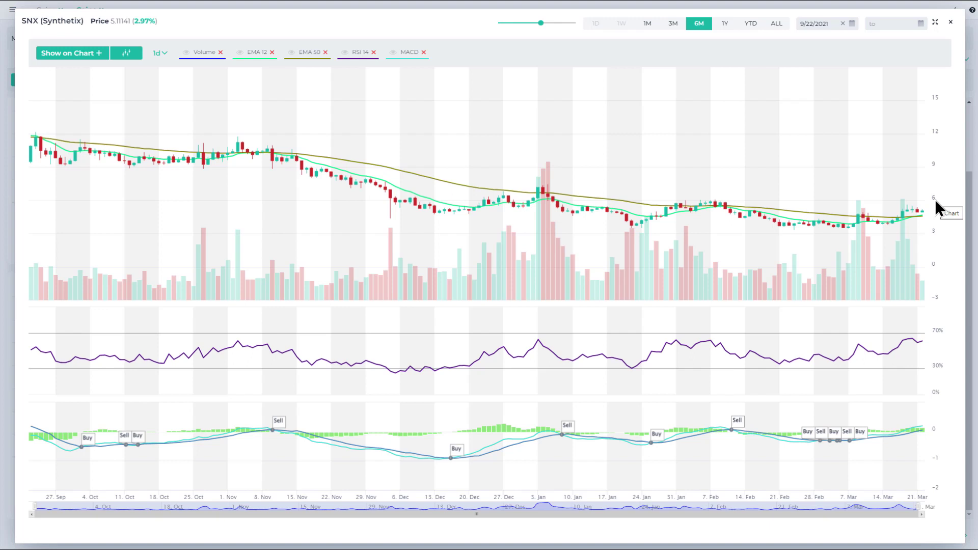
Step: Close the enlarged SNX chart, return to the six-coin Charts grid, and close the AVAX panel
click(950, 23)
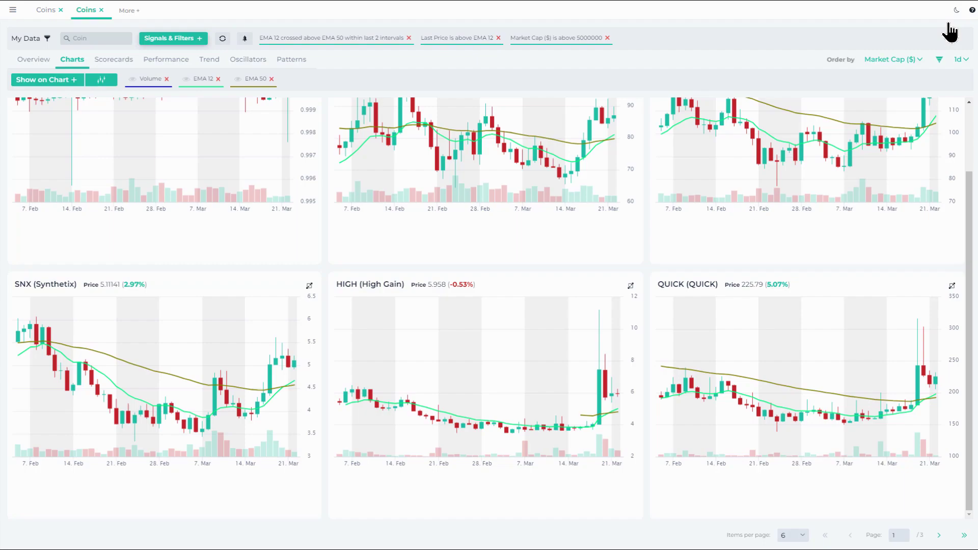
click(209, 60)
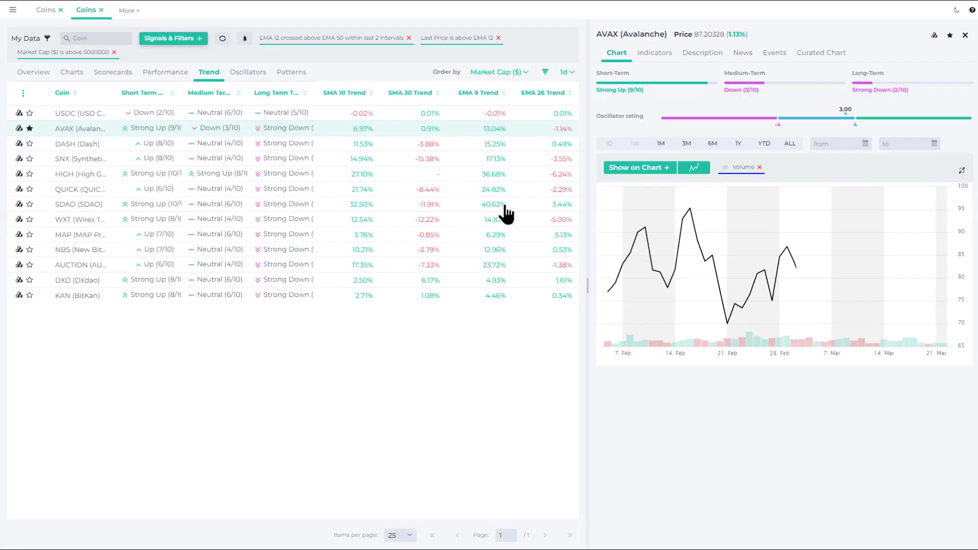
click(658, 172)
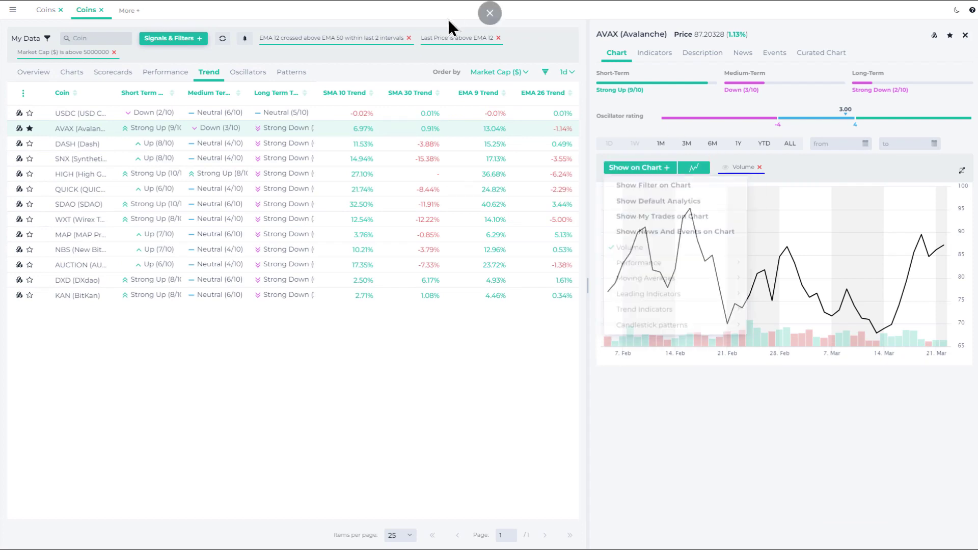
click(73, 72)
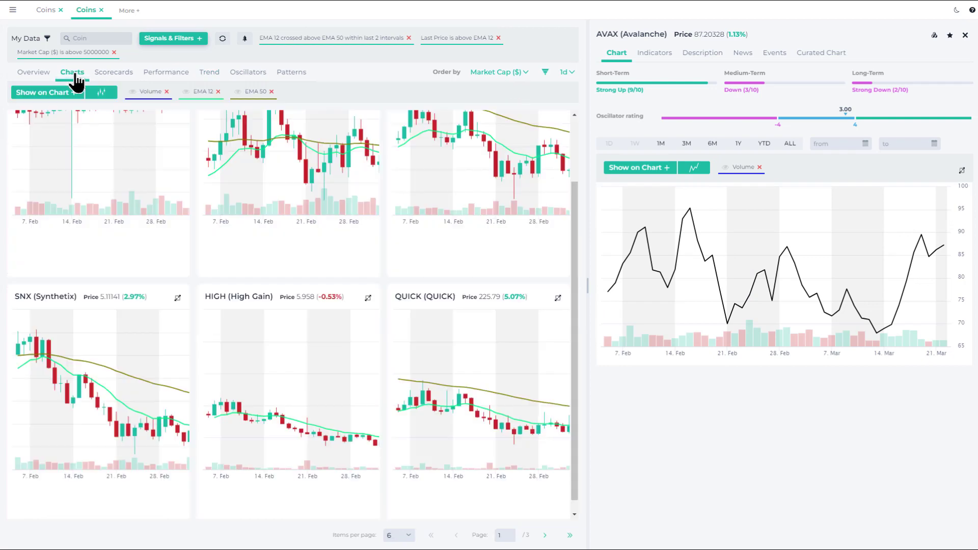
click(965, 35)
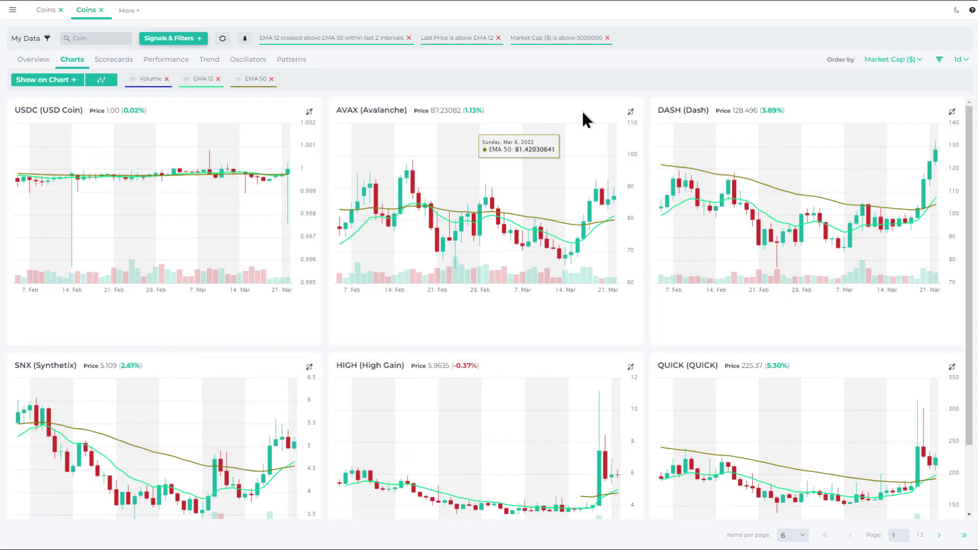
click(514, 64)
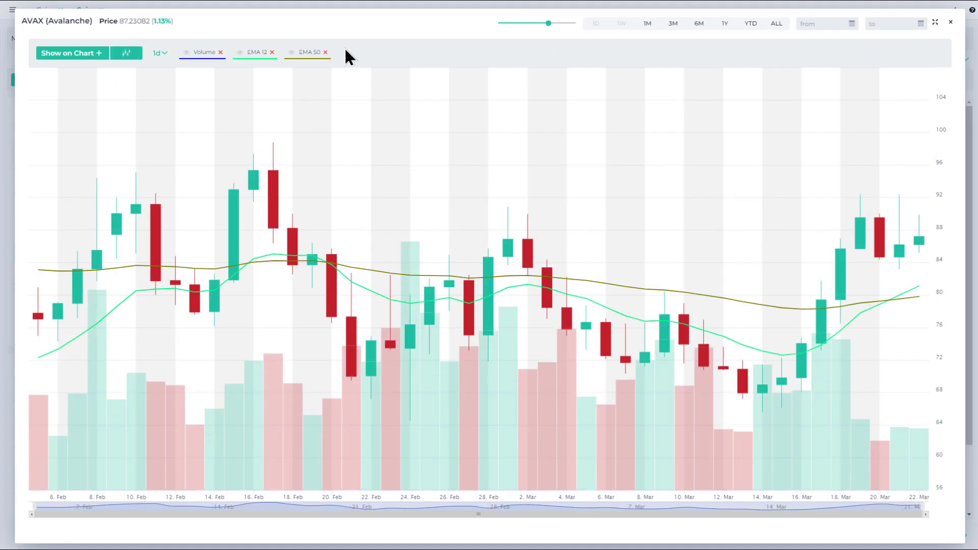
click(77, 53)
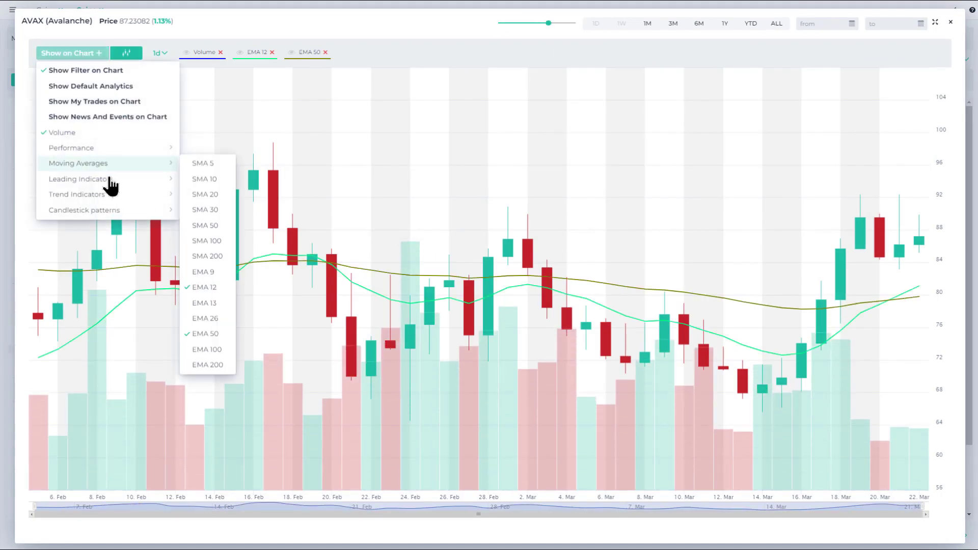
mouse_move(108, 181)
click(201, 192)
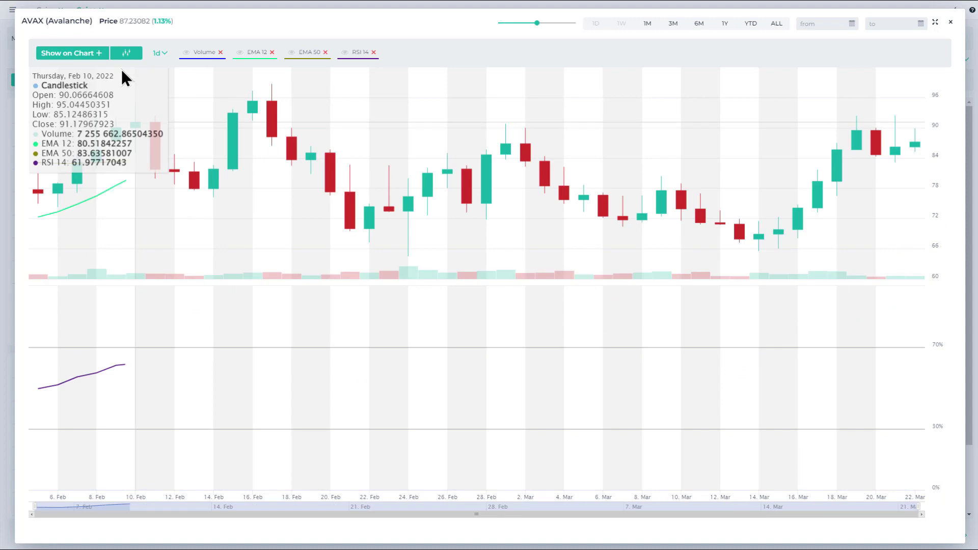
click(97, 53)
mouse_move(145, 181)
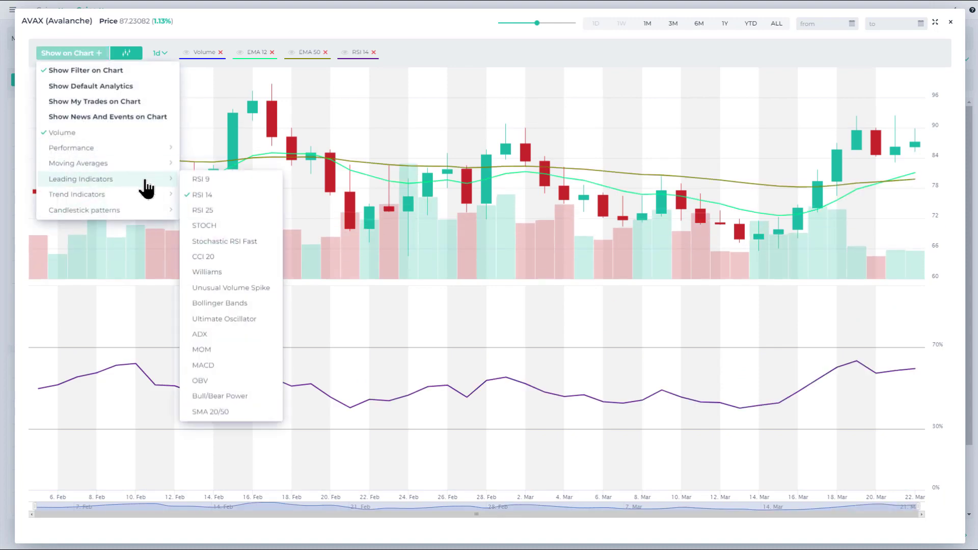
click(213, 366)
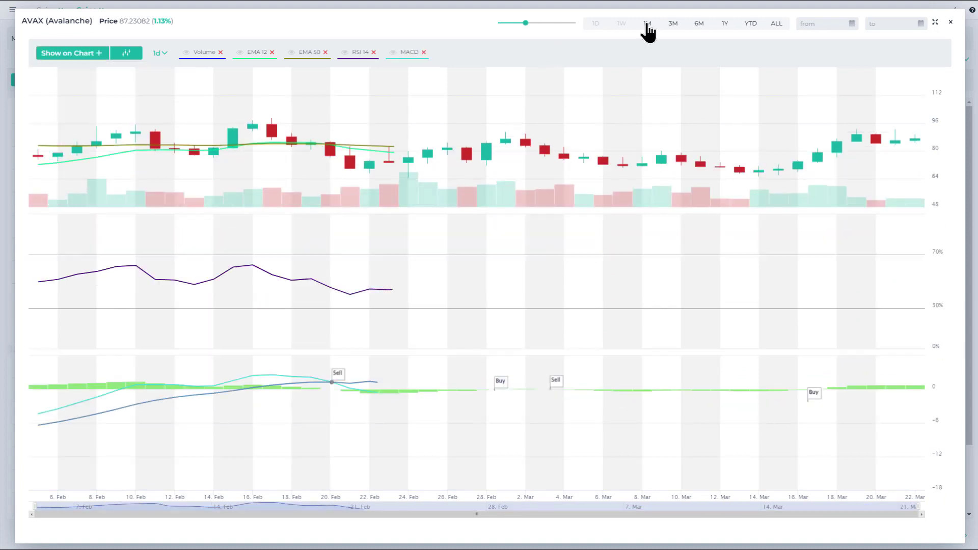
click(700, 24)
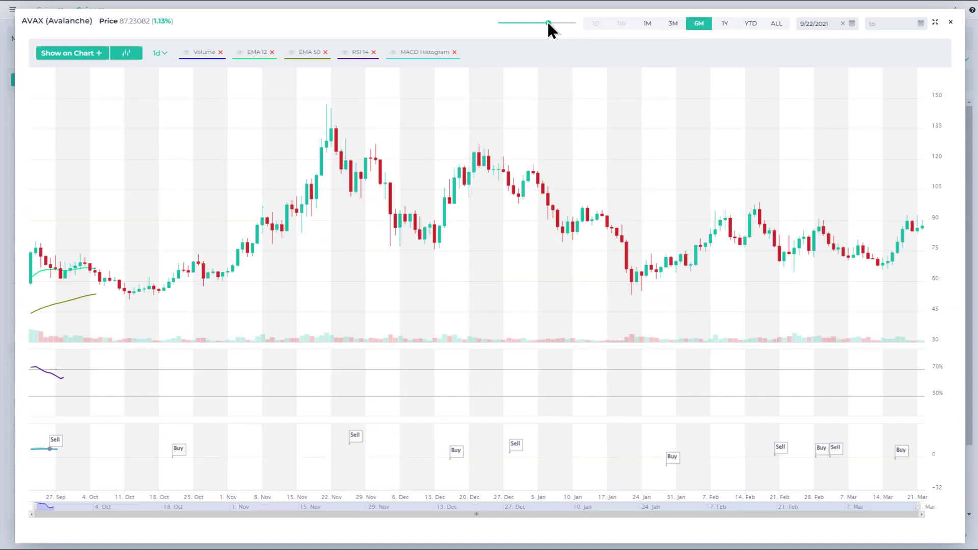
click(724, 24)
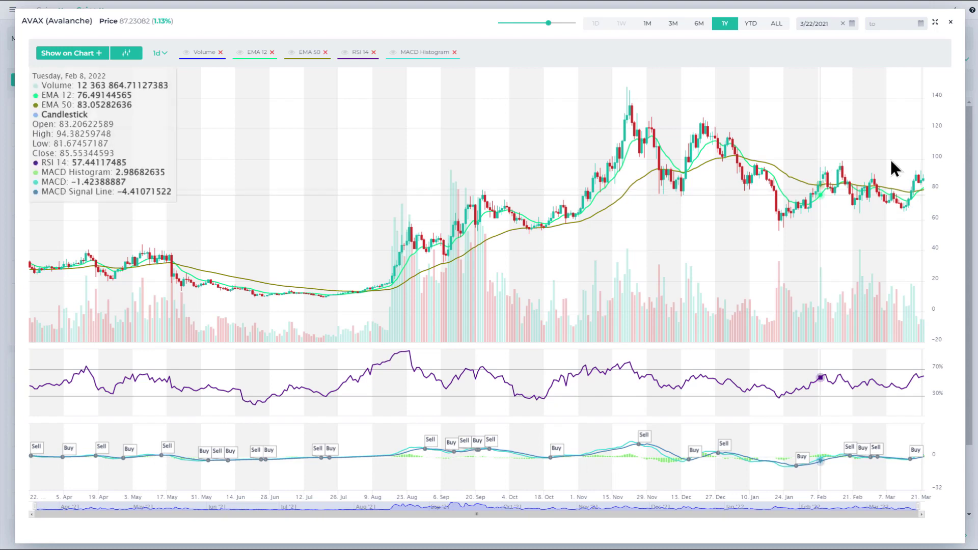
Step: Close the enlarged AVAX chart and open AVAX's Curated Chart from the Overview table
click(950, 23)
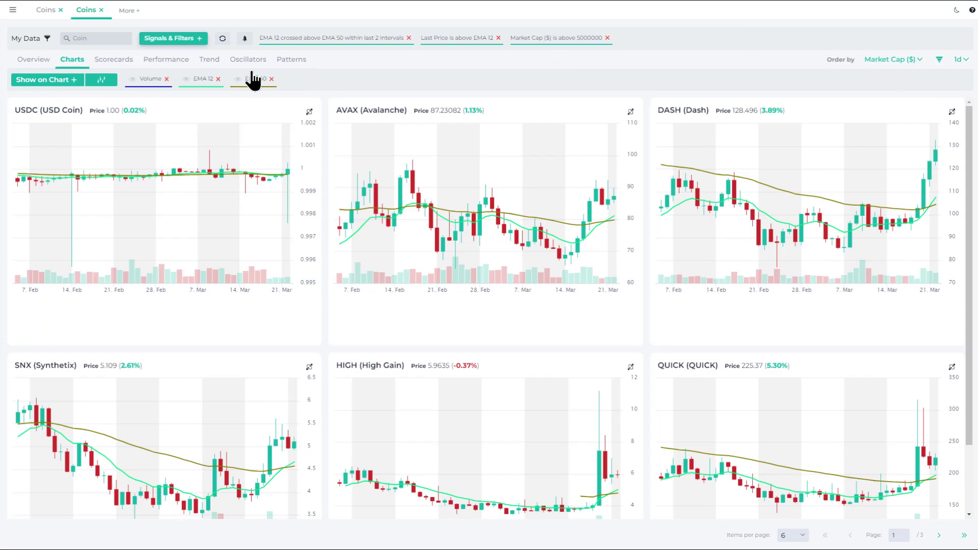
click(33, 59)
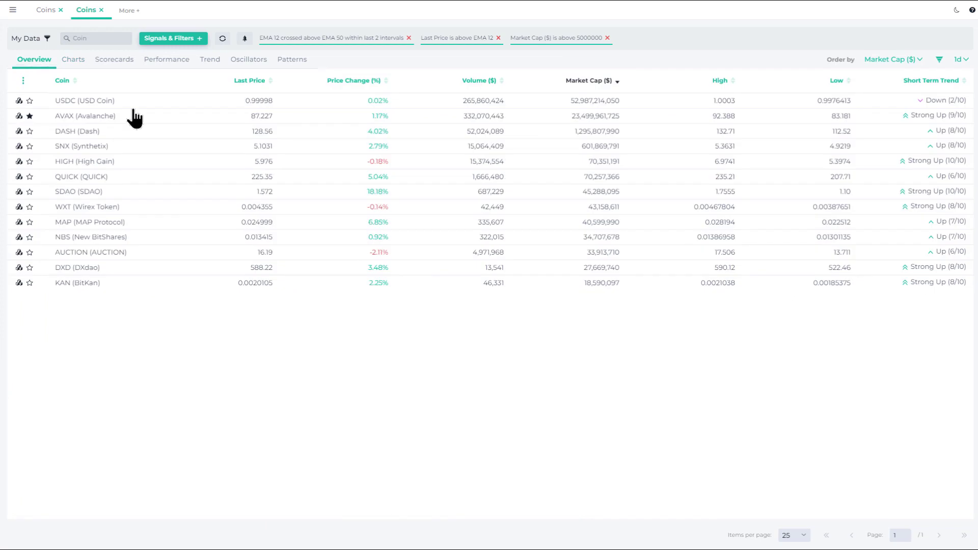
click(766, 115)
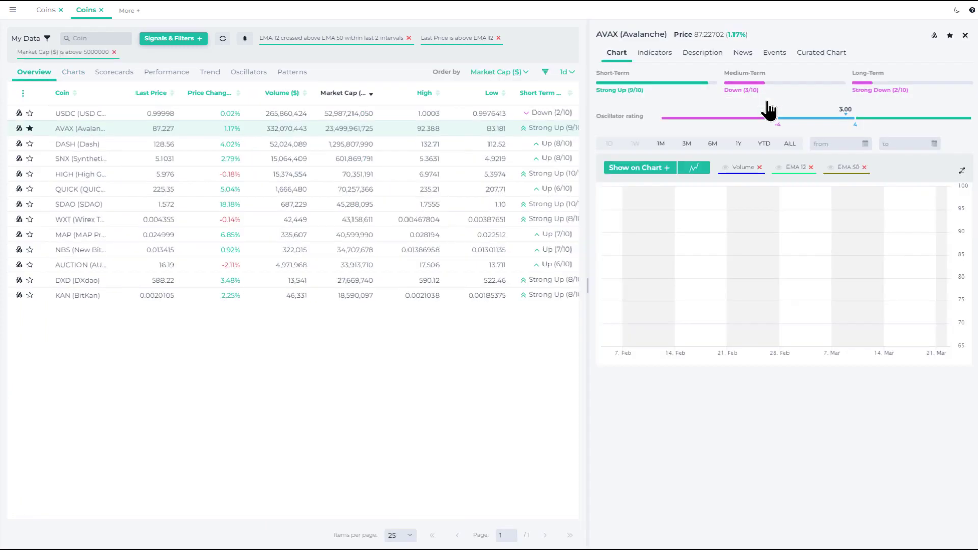
click(836, 54)
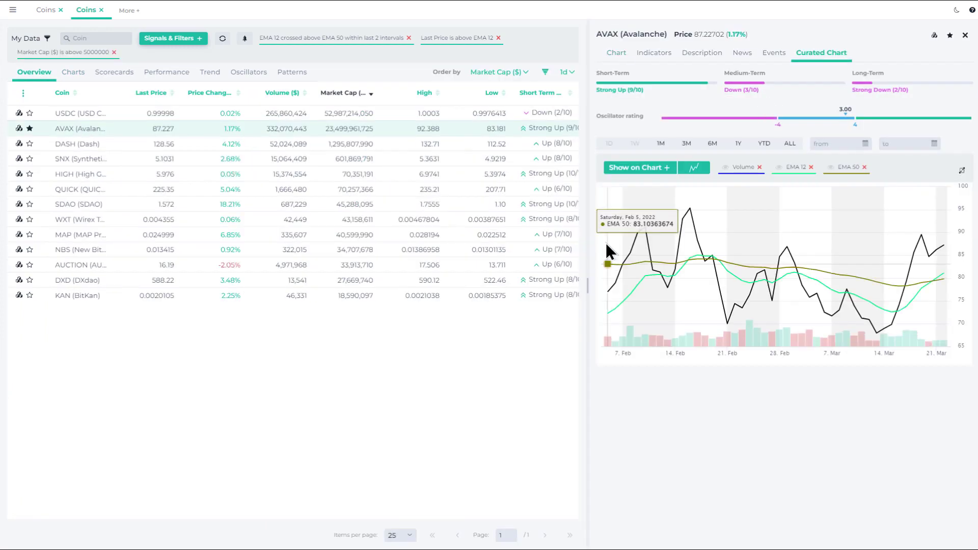
Step: Widen the AVAX panel and inspect the enlarged symmetrical-triangle breakout analysis image
drag(587, 287, 448, 298)
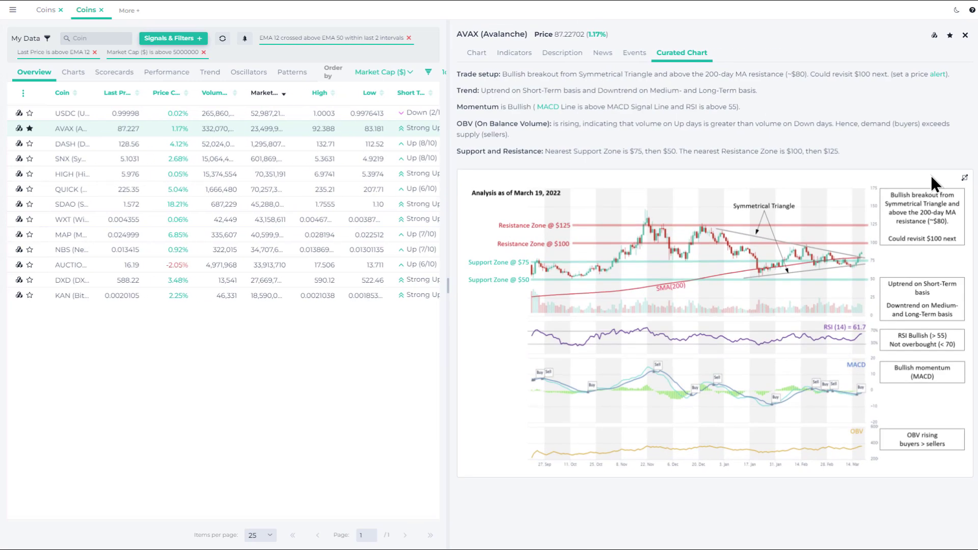
click(965, 179)
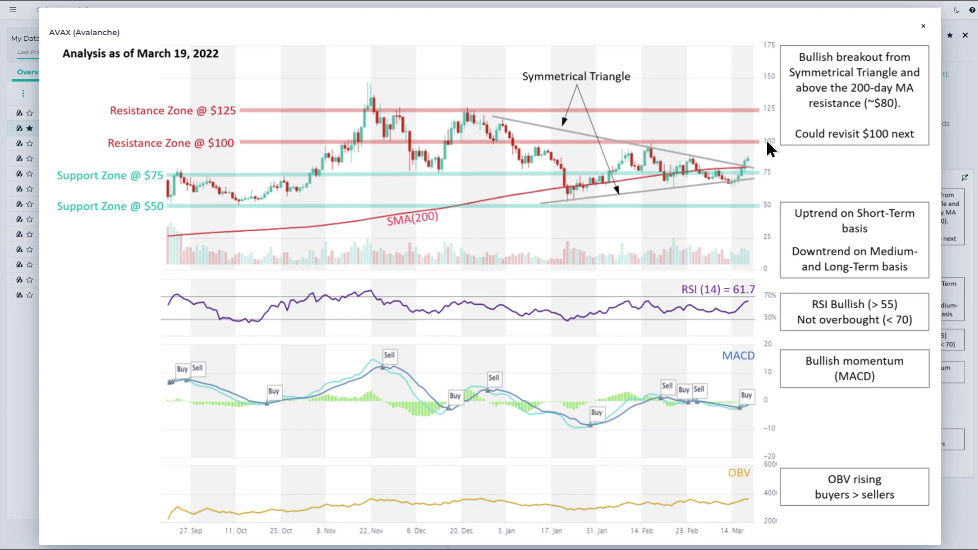
click(924, 25)
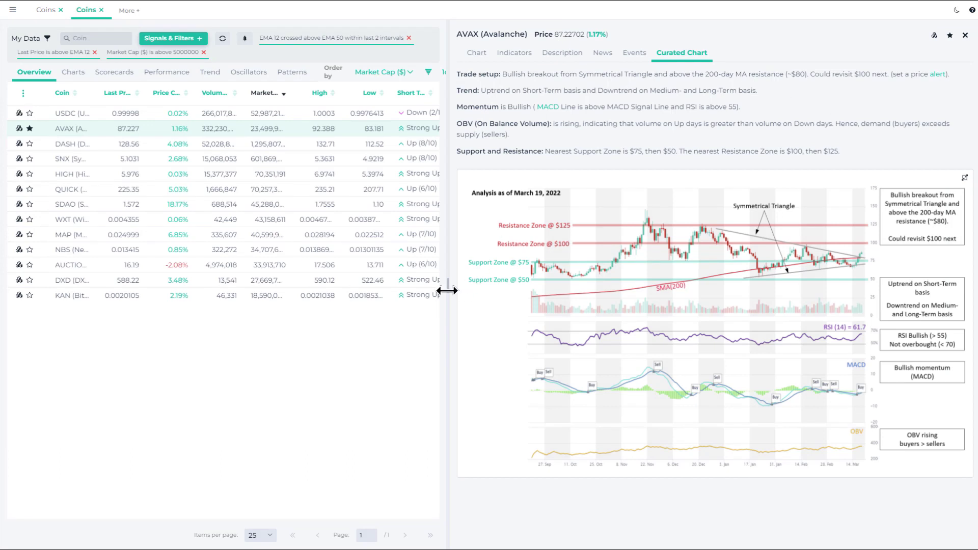
Step: Switch AVAX back to its price chart, close the AVAX panel, and reopen the main navigation
drag(470, 284, 604, 264)
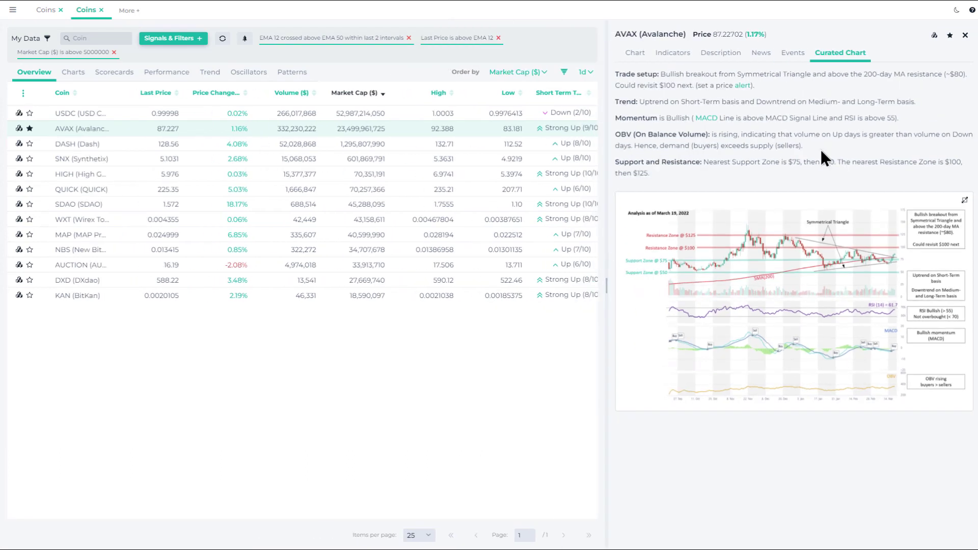
click(633, 57)
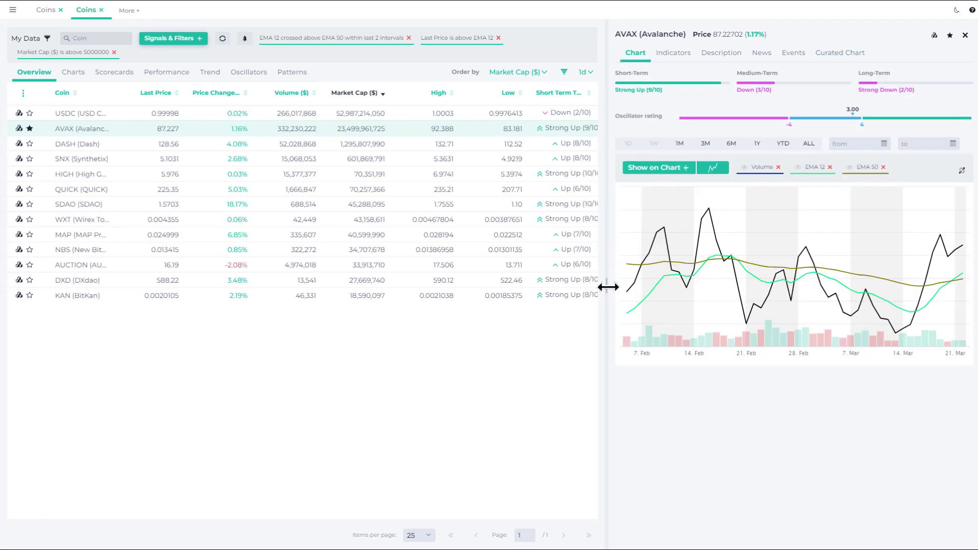
drag(607, 283, 461, 304)
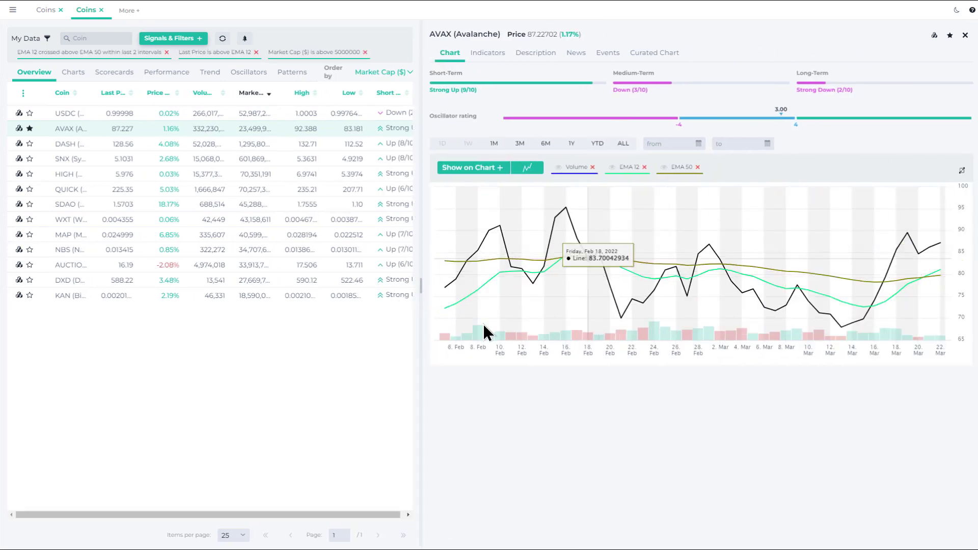
drag(418, 290, 600, 277)
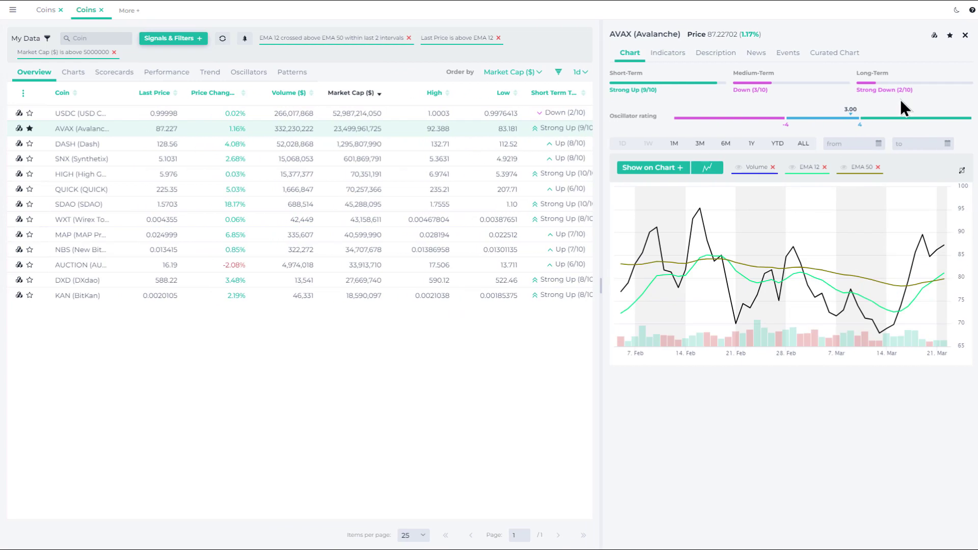
click(966, 35)
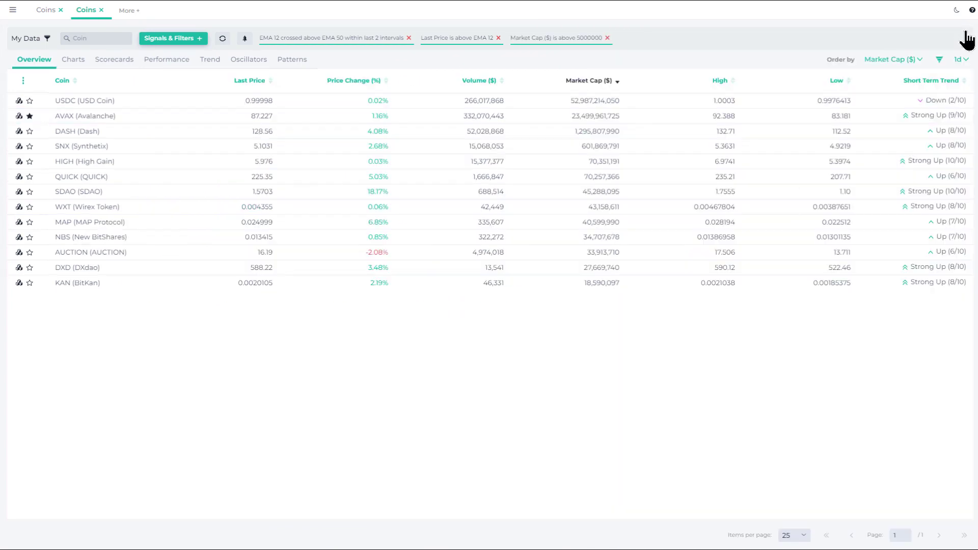
click(12, 11)
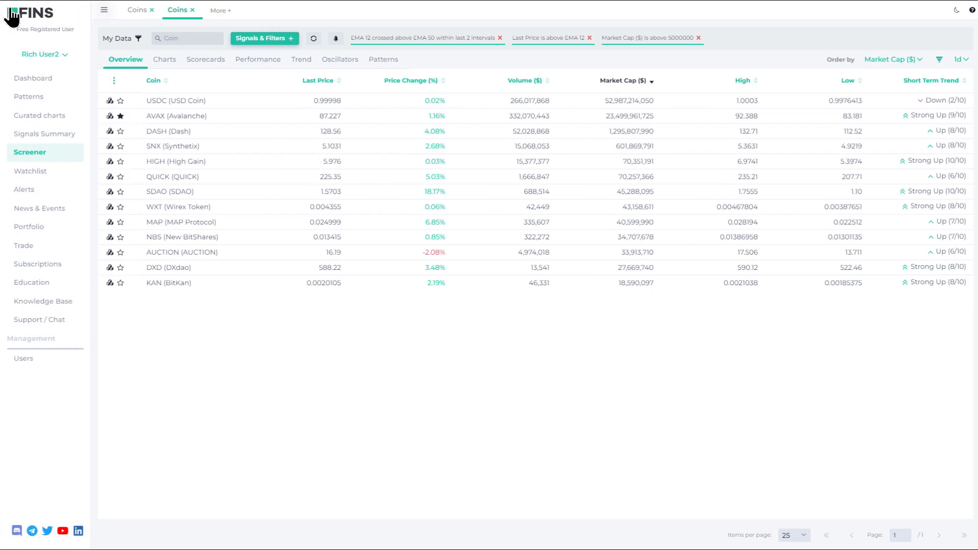
Step: Go to the Dashboard and scroll through the Market Highlights panels, then back to the top
click(56, 80)
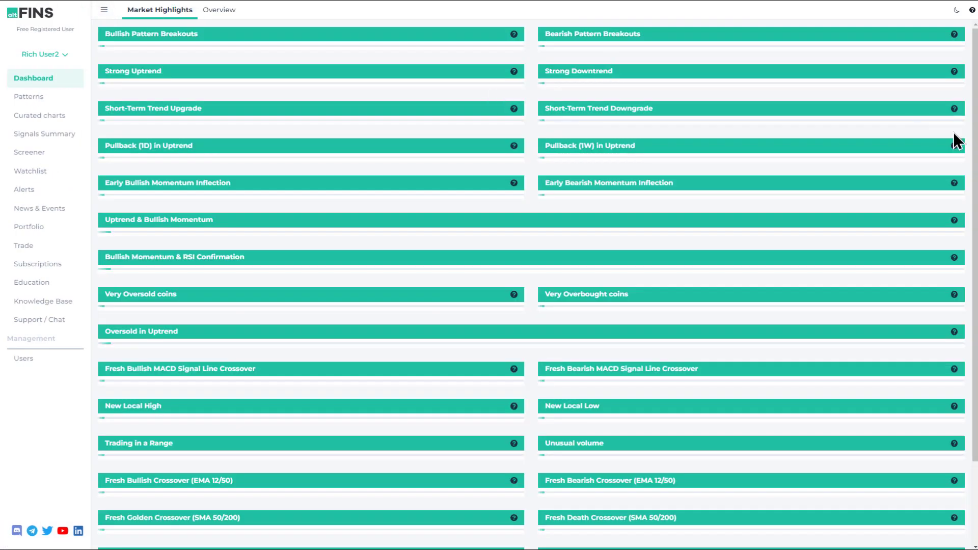
scroll(975, 209, down, 9)
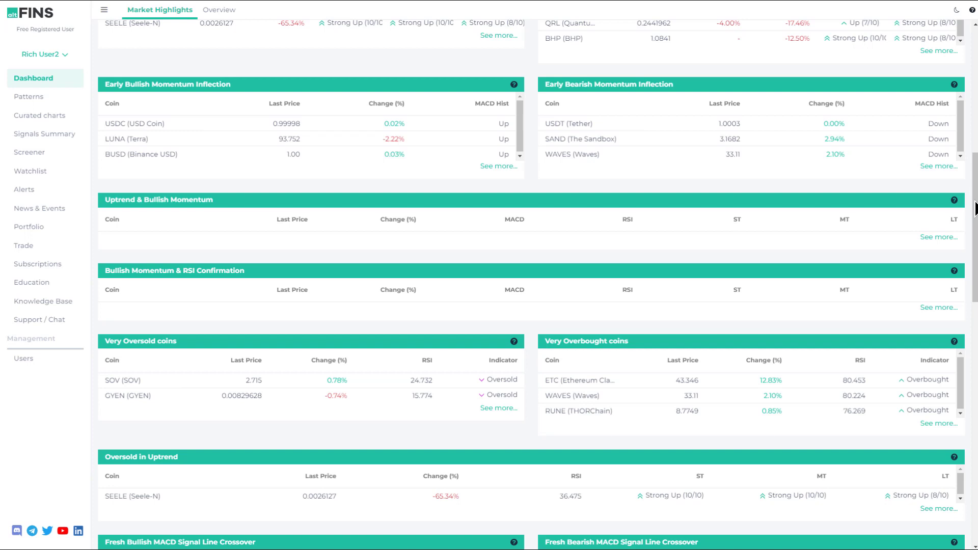
drag(976, 209, 960, 326)
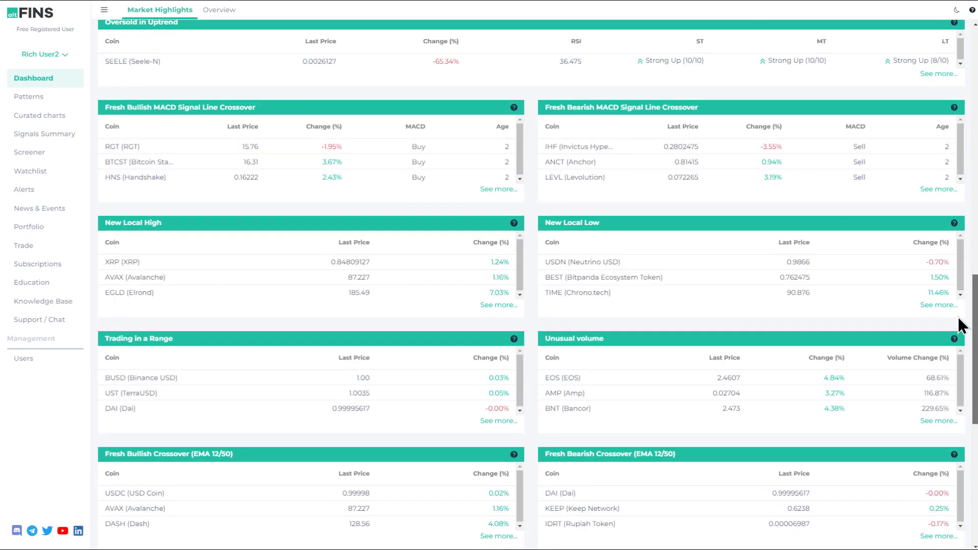
drag(961, 326, 847, 11)
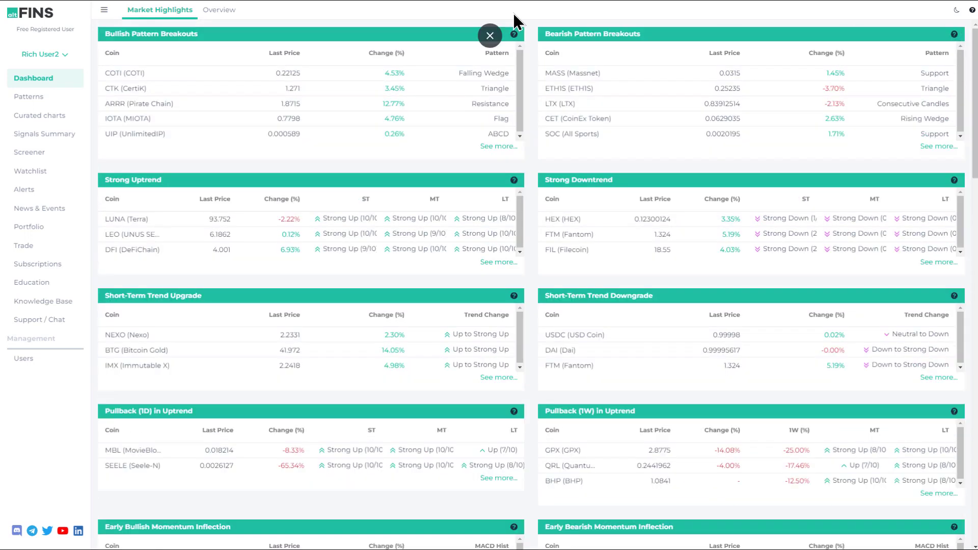